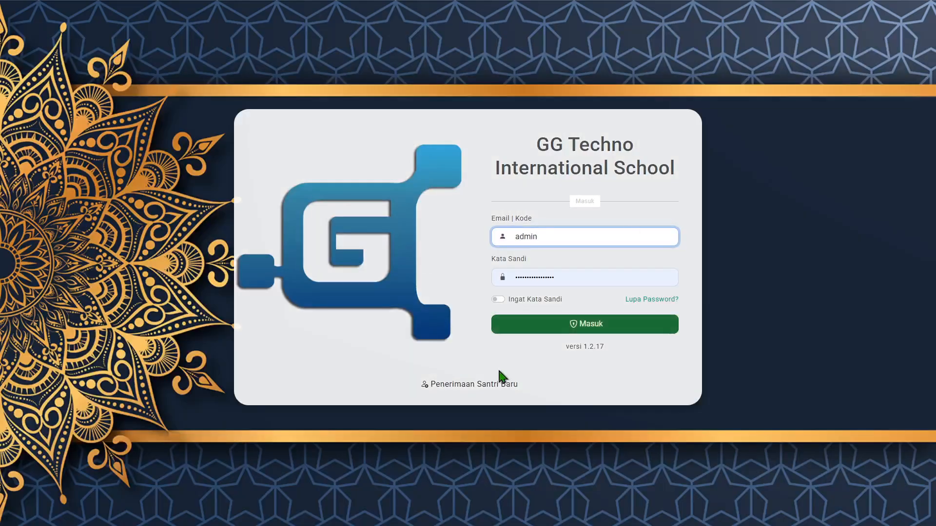
# - Log in with the prefilled admin credentials and open the Penerimaan Santri Baru management page
pyautogui.click(558, 324)
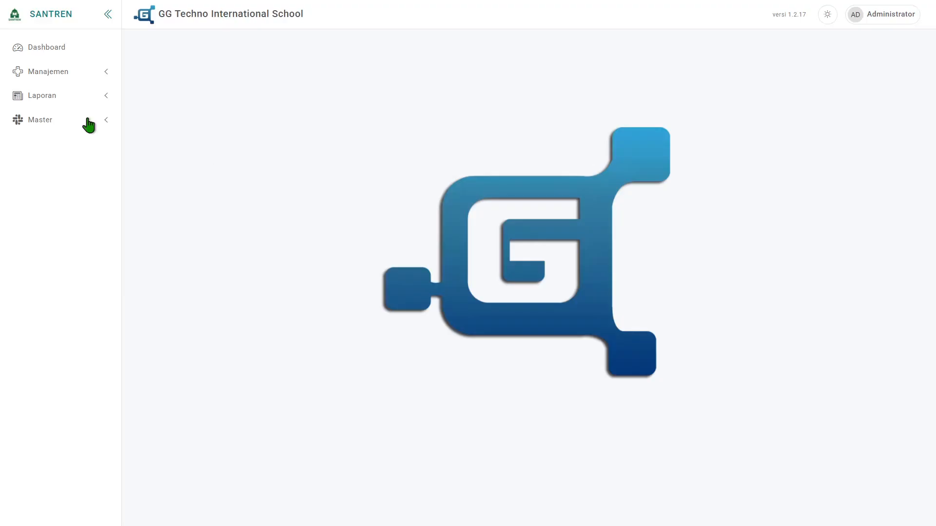
pyautogui.click(78, 71)
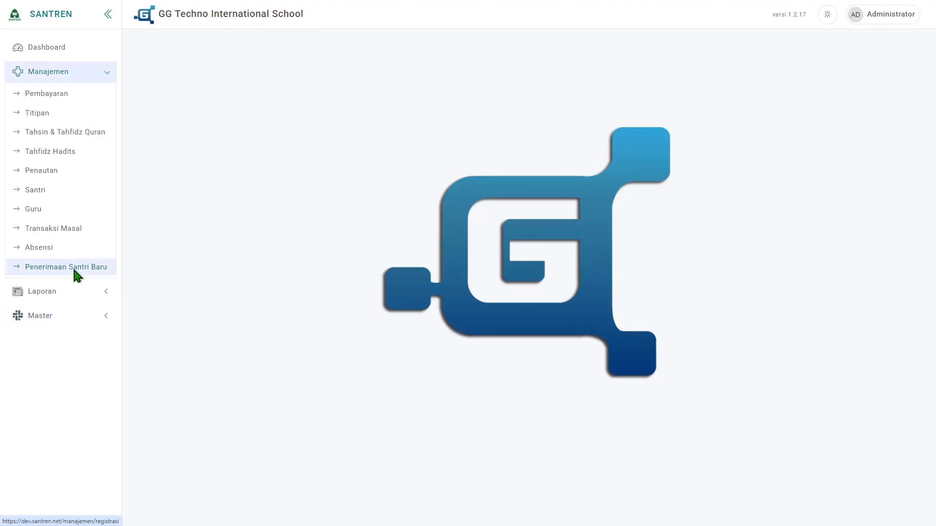
pyautogui.click(73, 269)
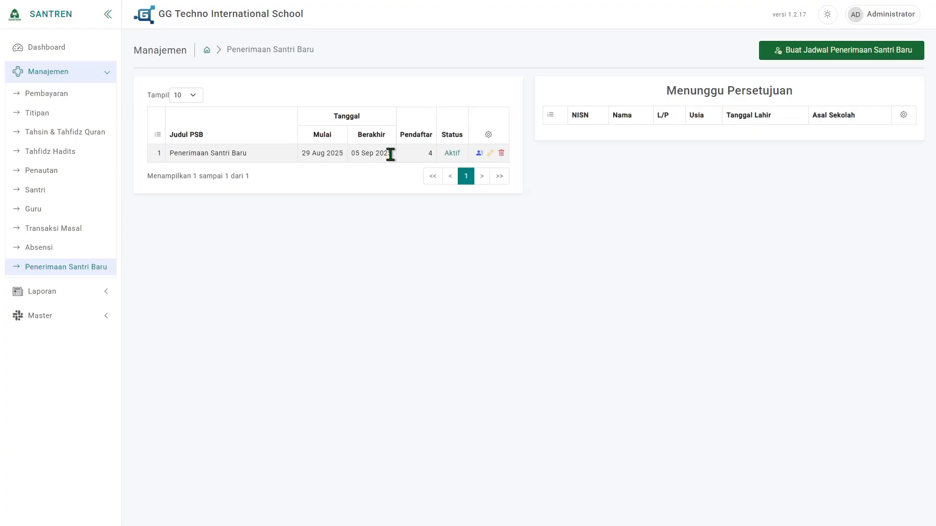
# - Change the Penerimaan Santri Baru schedule's status to Dijeda and log out of the administrator account
pyautogui.click(453, 156)
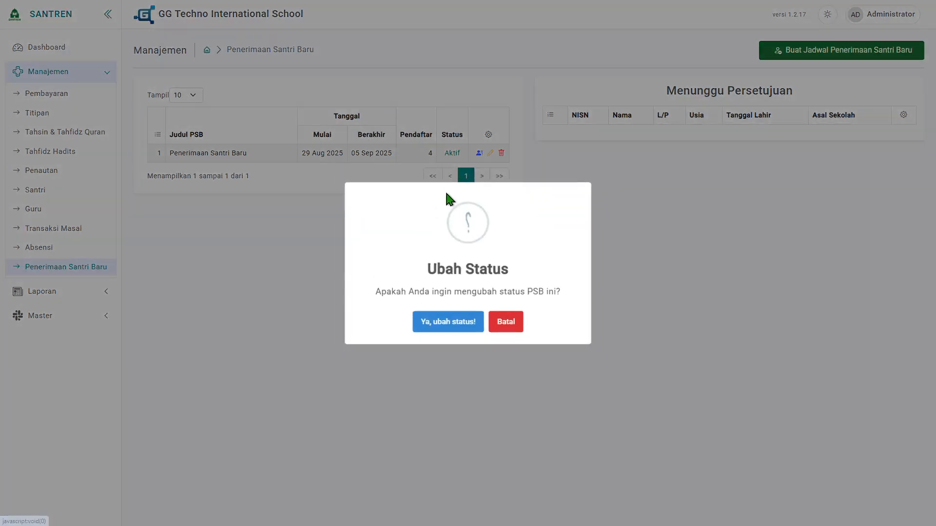
pyautogui.click(447, 323)
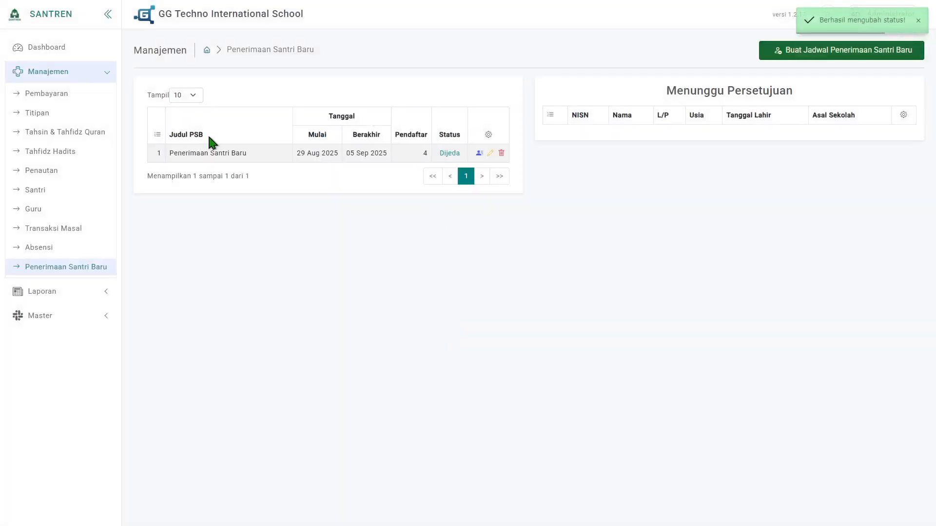
pyautogui.click(918, 21)
pyautogui.click(892, 18)
pyautogui.click(766, 149)
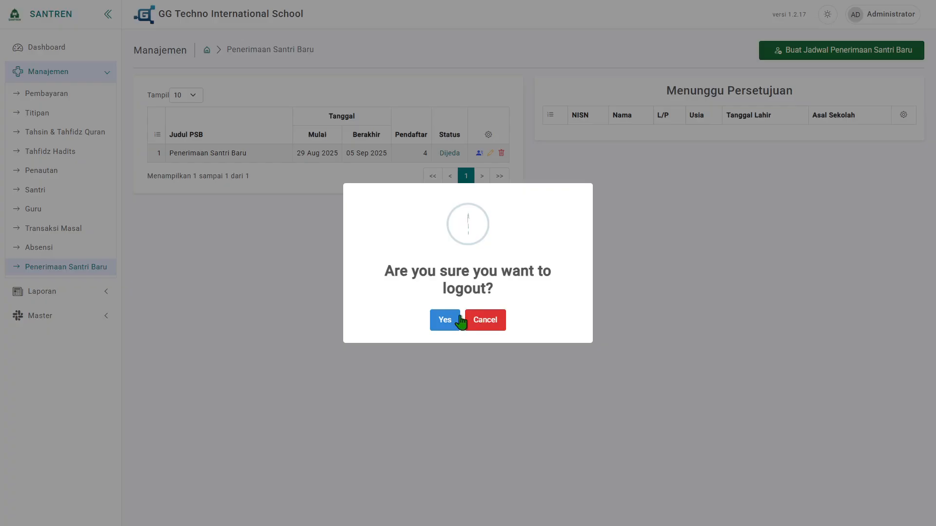
pyautogui.click(441, 321)
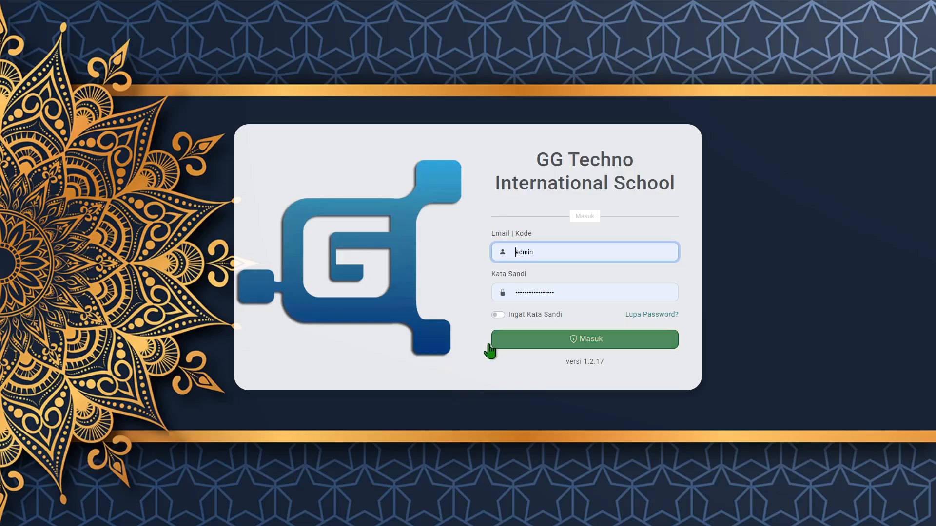
# - Log back in as admin and return the Penerimaan Santri Baru schedule's status to Aktif
pyautogui.click(590, 349)
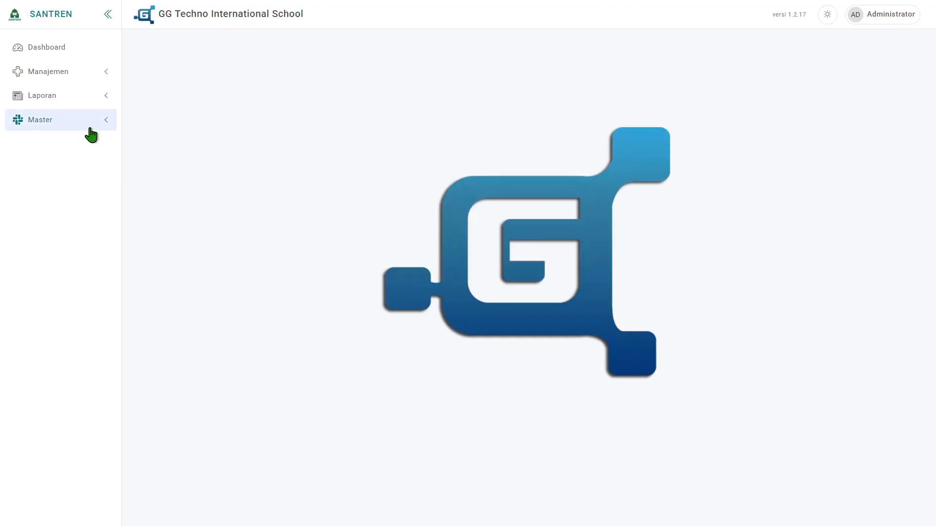
pyautogui.click(85, 80)
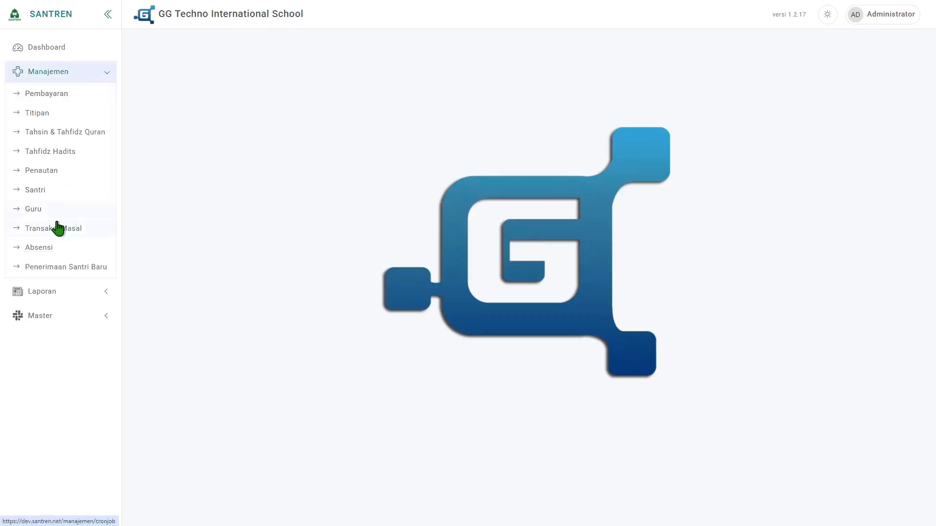
pyautogui.click(59, 266)
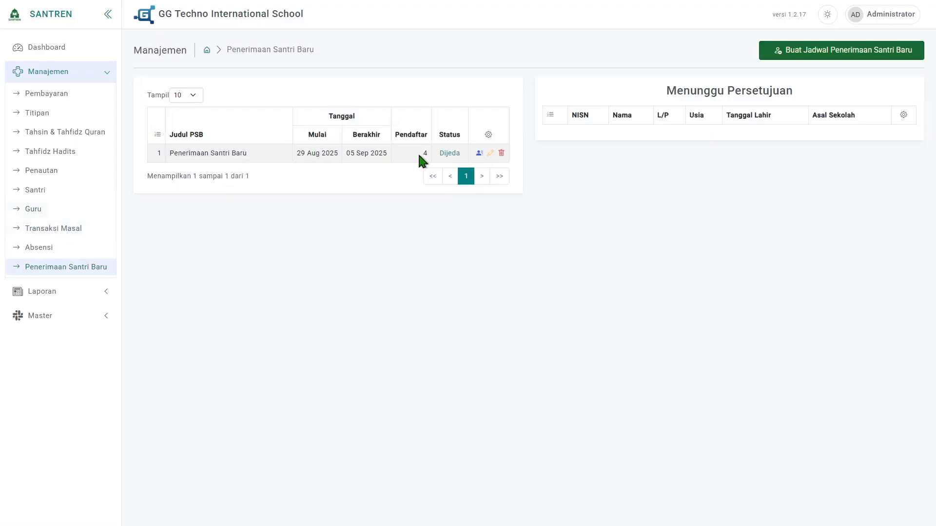
pyautogui.click(450, 154)
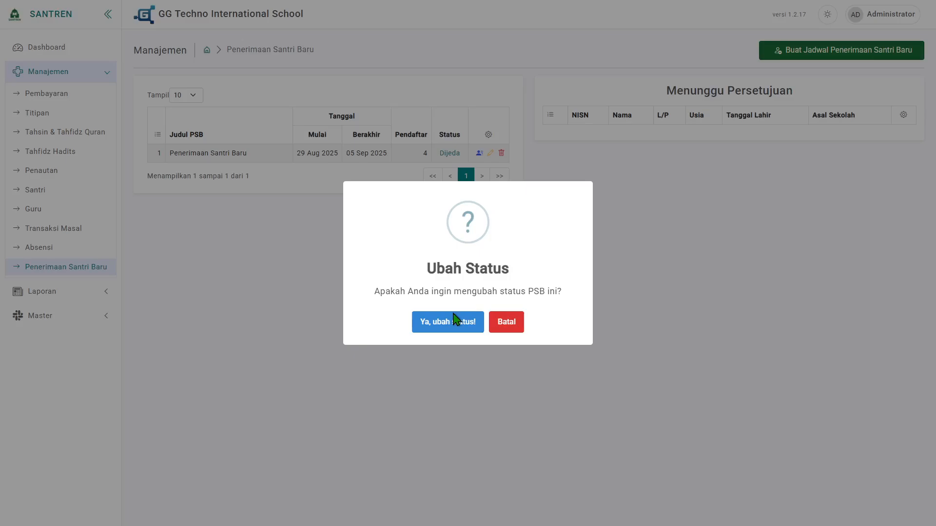
pyautogui.click(456, 320)
# - Rename the admission schedule to Penerimaan Santri Baru Gelombang II, set its dates to 29-08-2025 - 30-09-2025 and save it
pyautogui.click(486, 156)
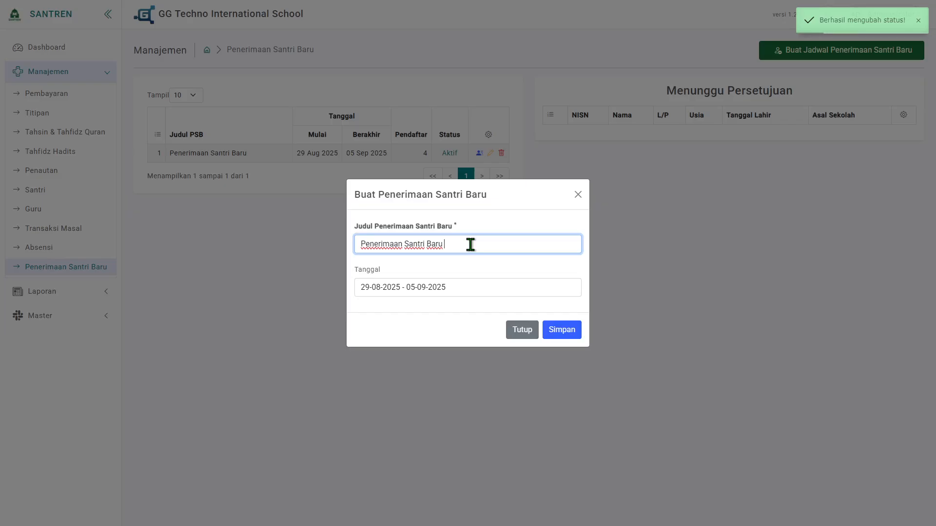
pyautogui.write('Gelomba')
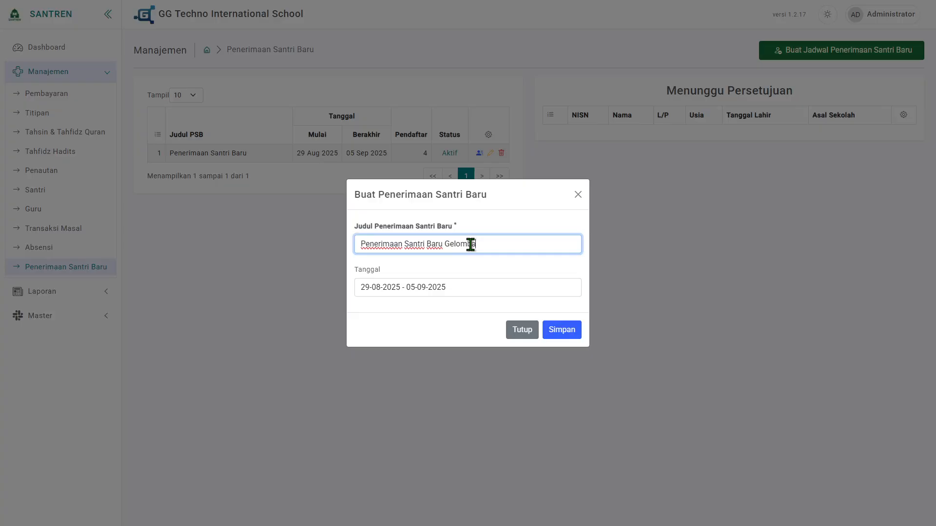
pyautogui.write('ng II')
pyautogui.click(411, 288)
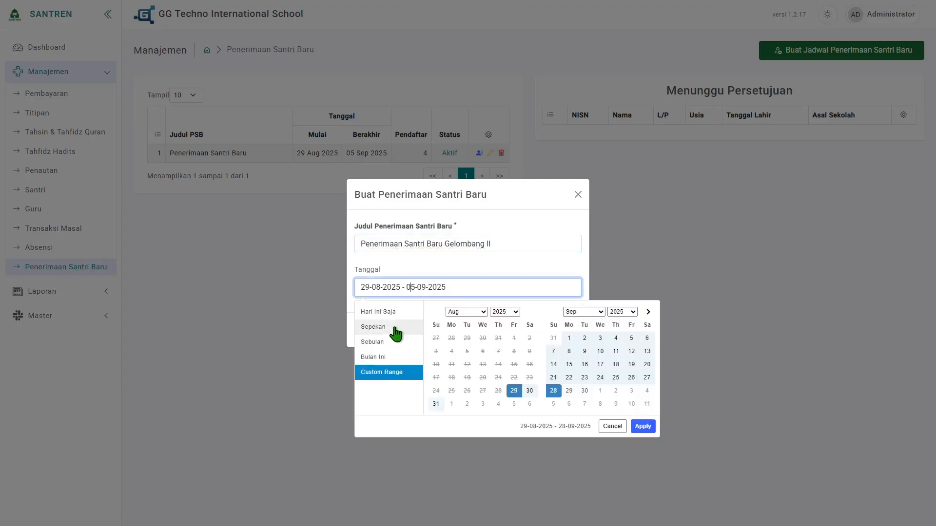
pyautogui.click(378, 359)
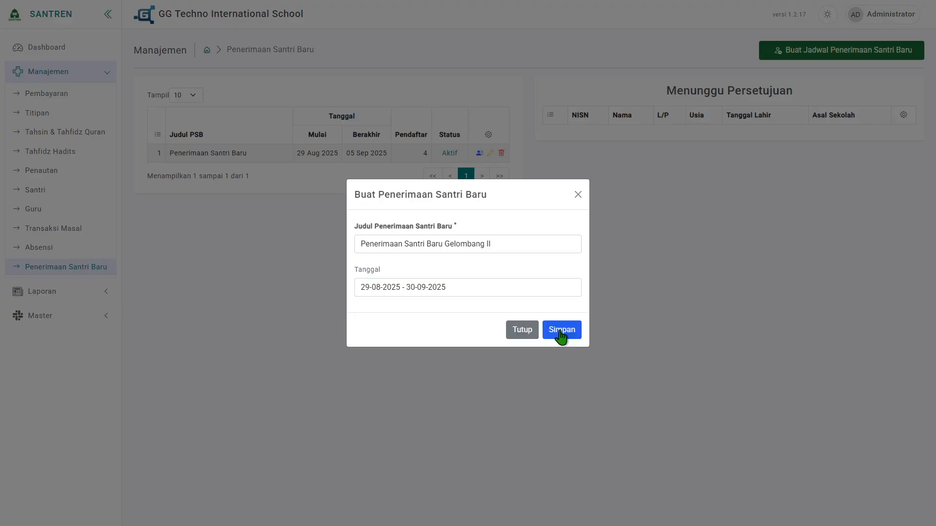
pyautogui.click(562, 332)
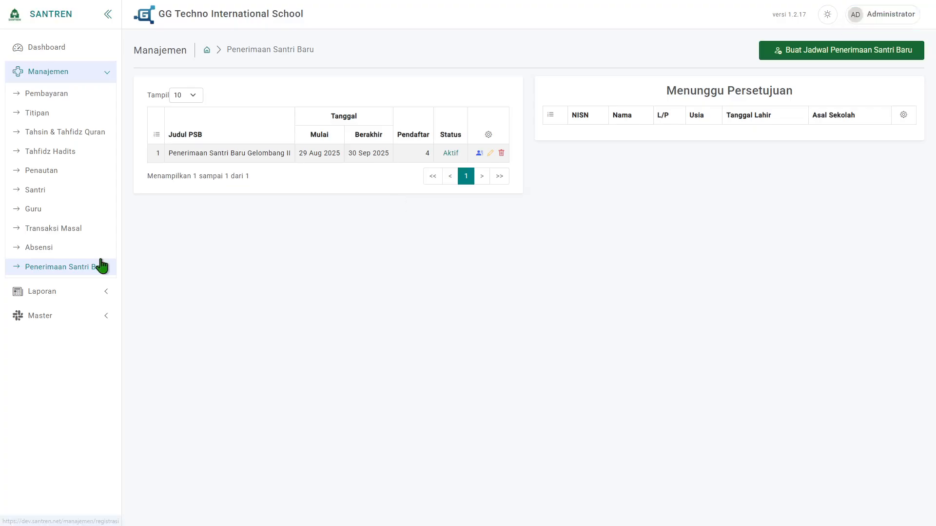
# - Log out of the administrator account to reach the public admission link
pyautogui.click(882, 14)
pyautogui.click(809, 131)
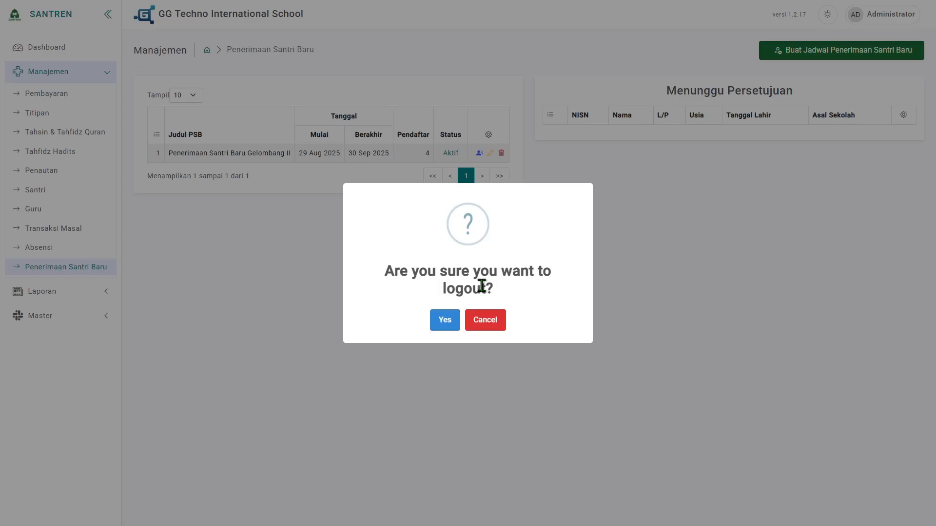
pyautogui.click(485, 320)
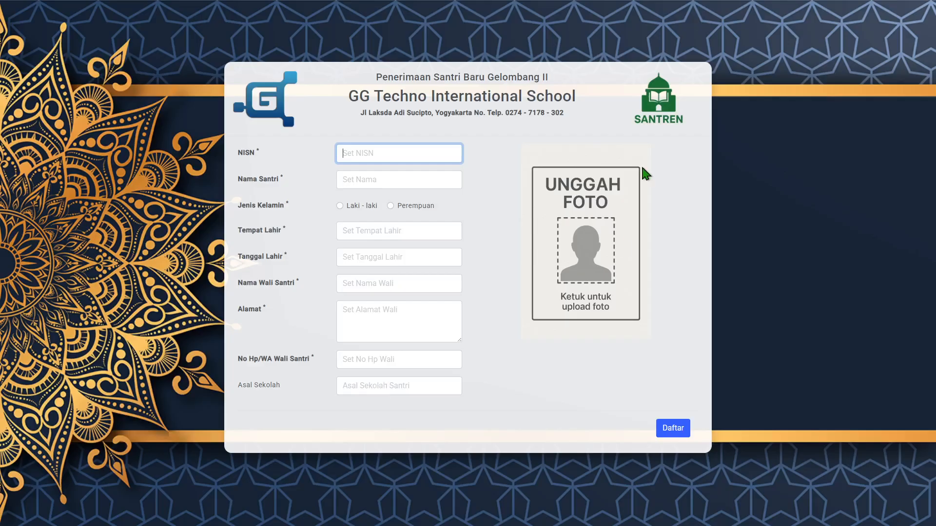
# - Upload Copilot_20250827_165922.png as the applicant's photo in the Gelombang II registration form
pyautogui.click(619, 240)
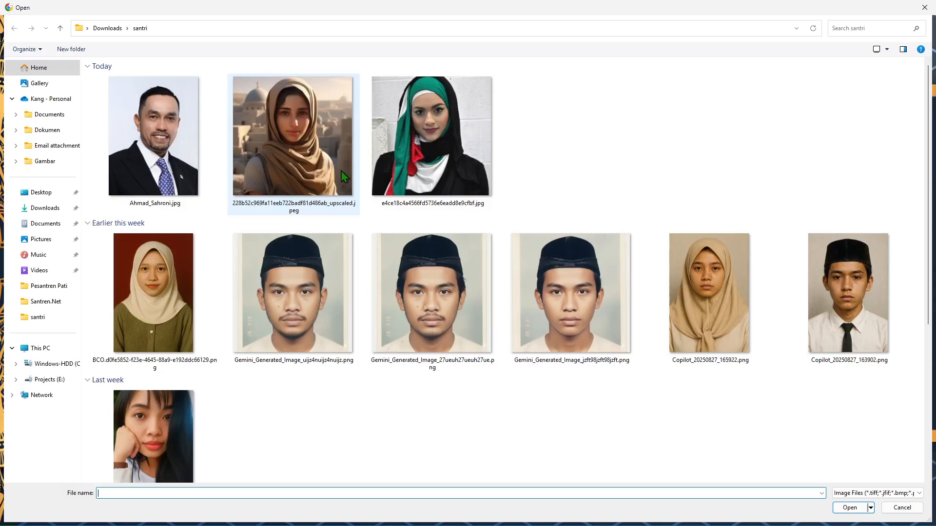
pyautogui.click(722, 293)
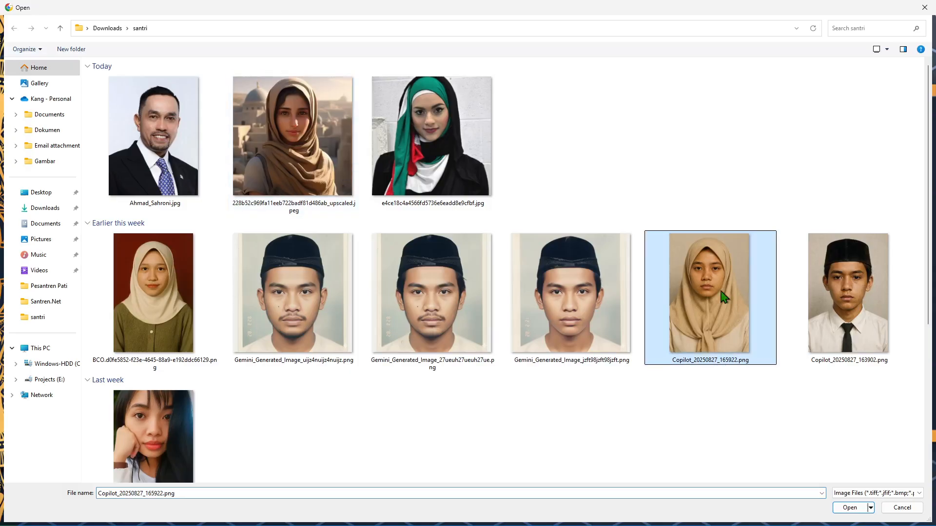
pyautogui.doubleClick(724, 296)
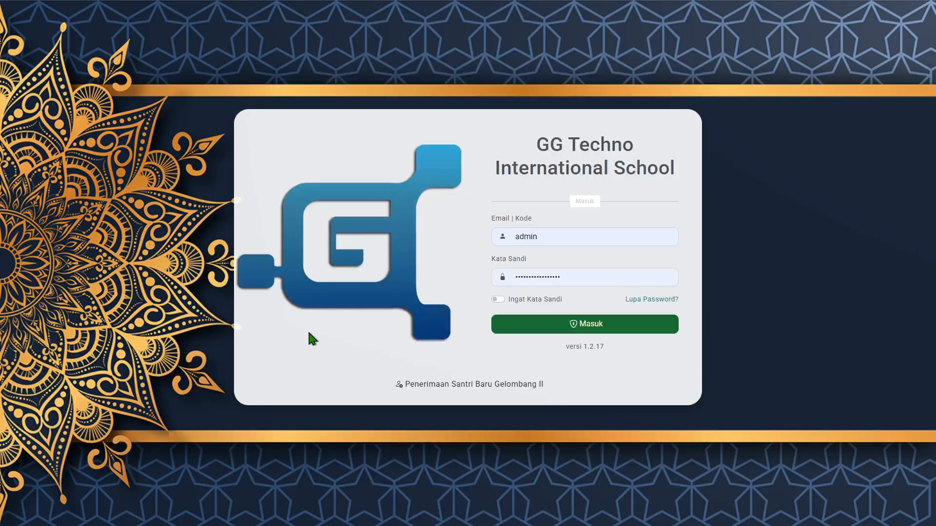
# - Log in with the prefilled admin account again and return to the Penerimaan Santri Baru management page
pyautogui.click(588, 331)
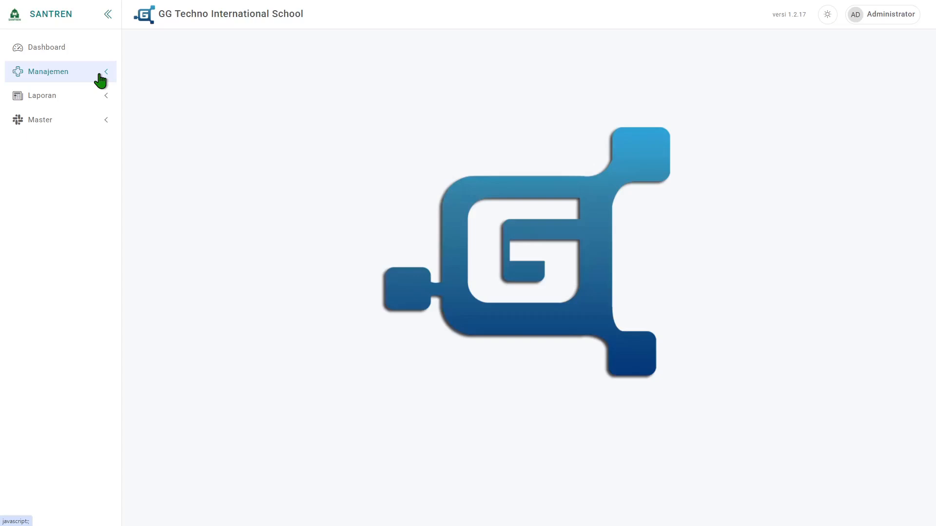
pyautogui.click(99, 75)
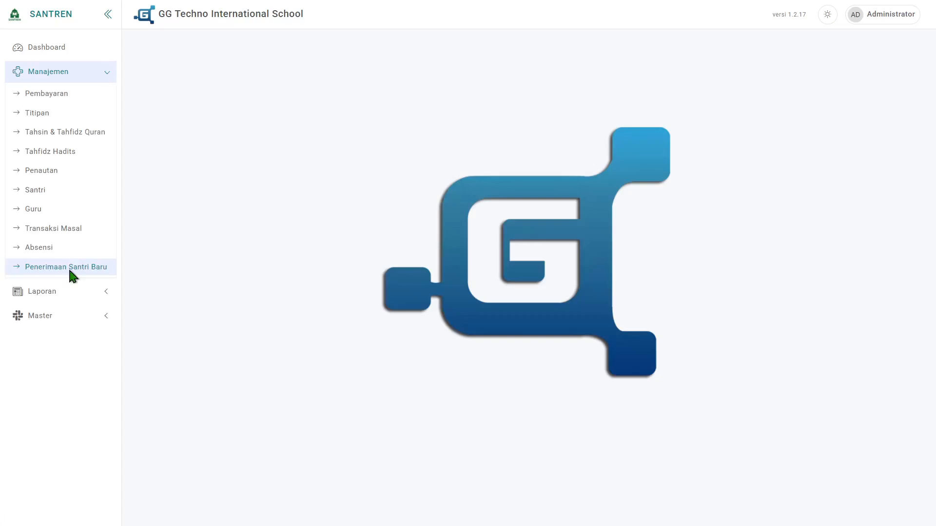
pyautogui.click(70, 268)
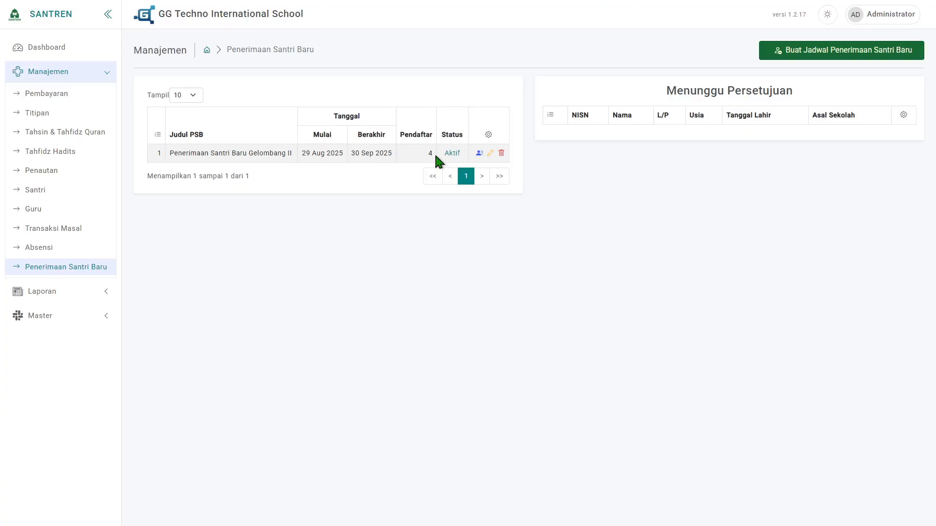
# - List the applicants of Gelombang II and set the first applicant's class to 1B with a daily allowance of 15.000
pyautogui.click(479, 153)
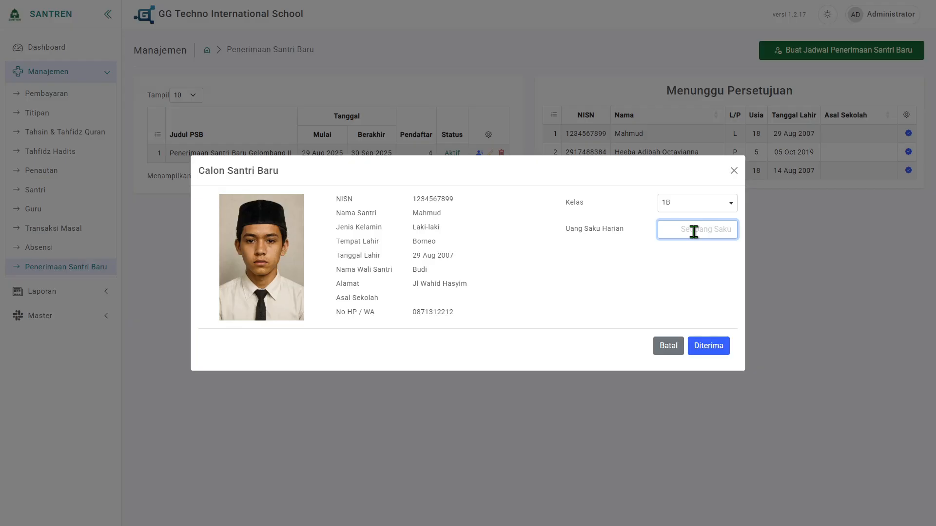
pyautogui.write('15.000')
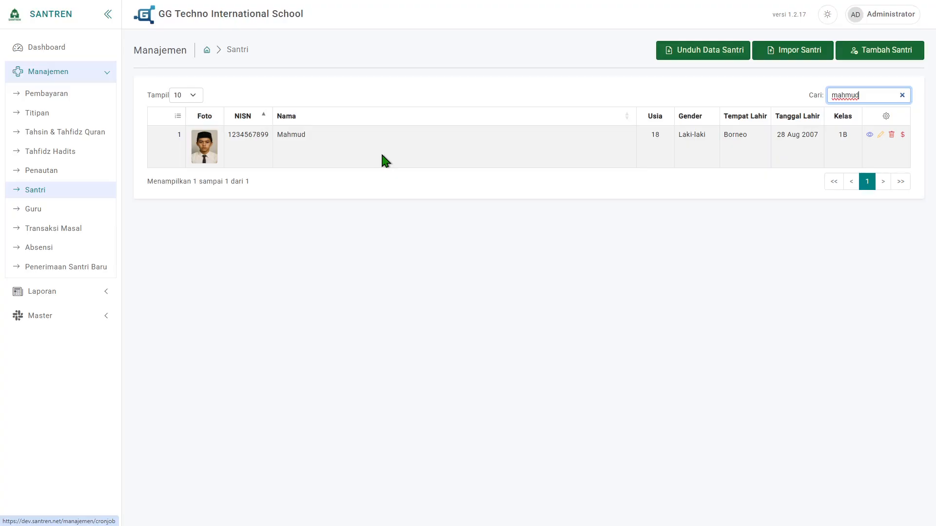
# - Return to the Penerimaan Santri Baru page and show the Gelombang II applicants awaiting approval
pyautogui.click(459, 326)
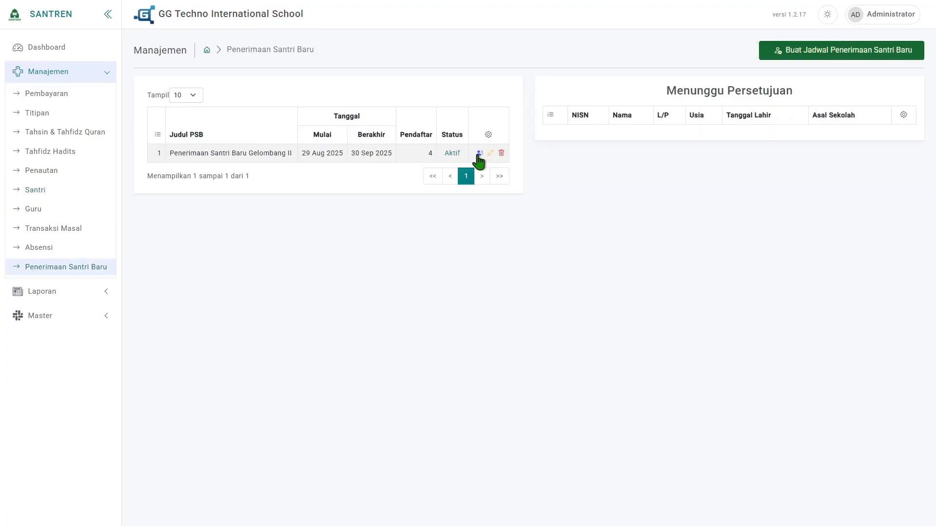
pyautogui.click(479, 154)
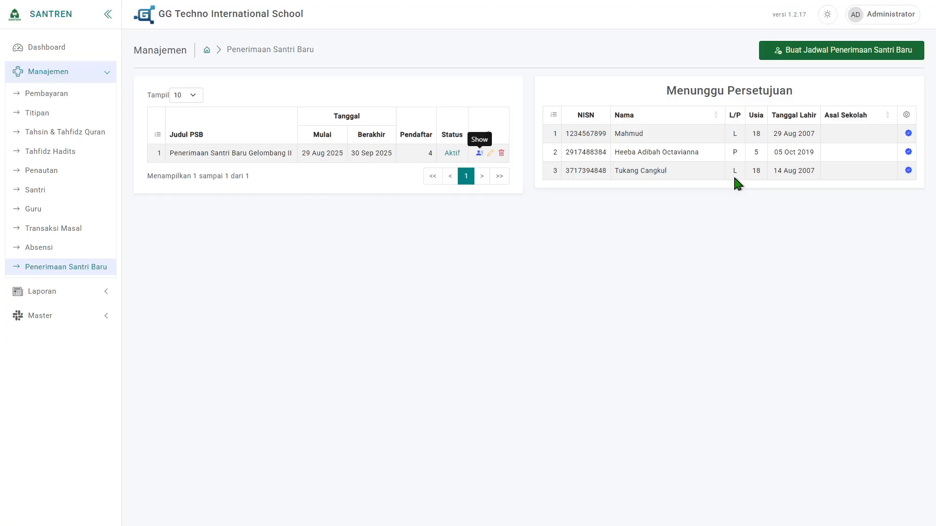
pyautogui.click(735, 179)
# - Start a new admission schedule titled Penerimaan Santri Gelombang 3 and open its date range for selection
pyautogui.click(883, 140)
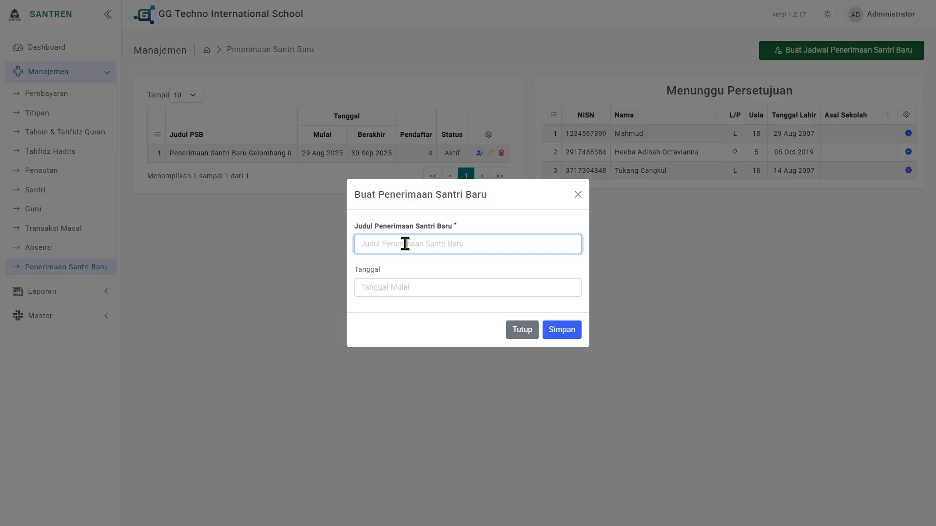
pyautogui.write('Penerimaan Santri Gelomb')
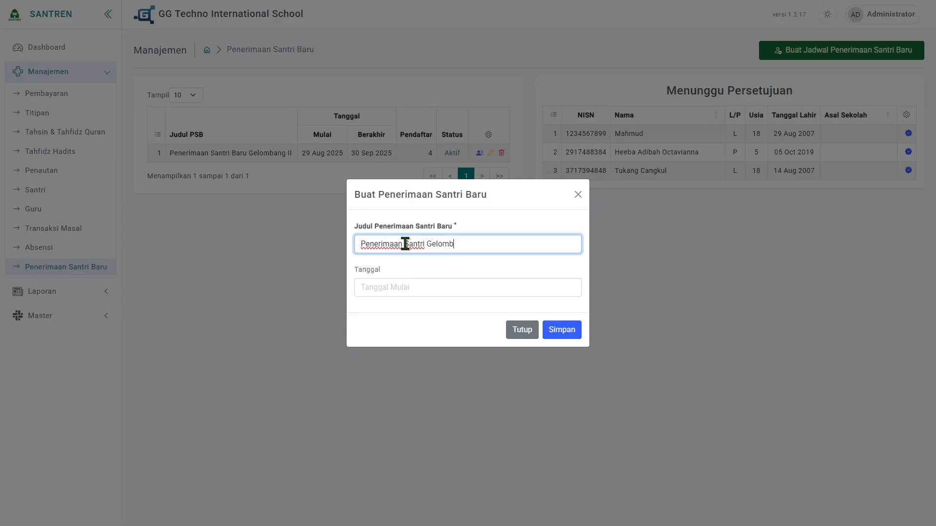
pyautogui.write('ang 3')
pyautogui.click(448, 291)
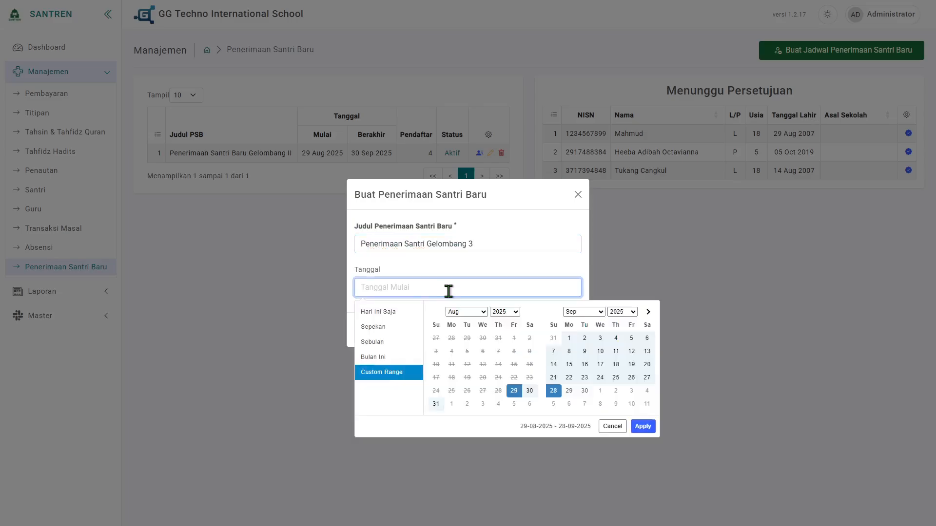